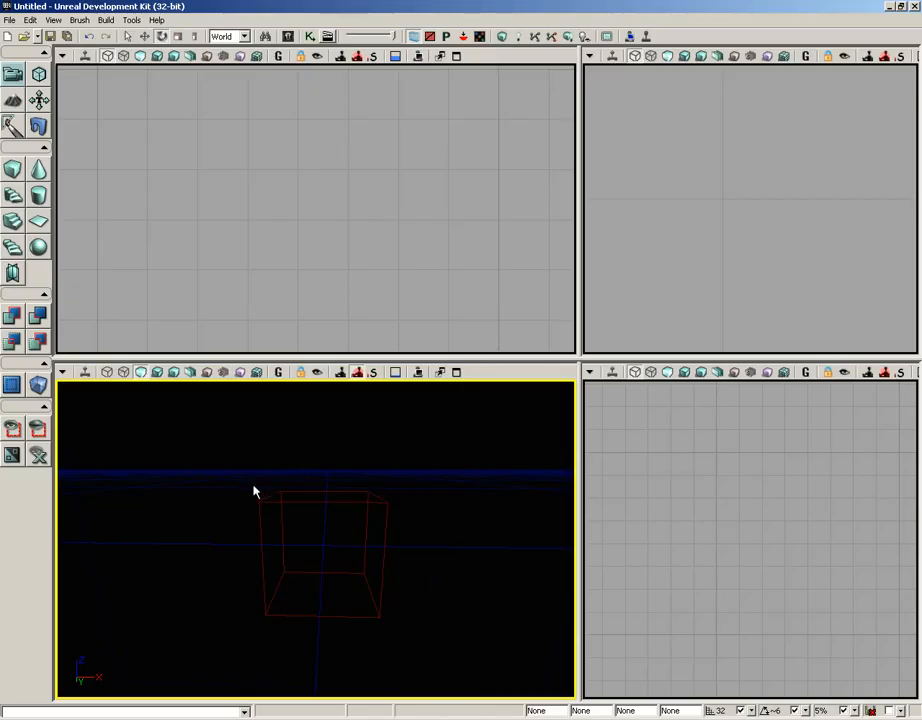
Maximize the perspective viewport and add a solid cube from the red builder brush with CSG Add
click(457, 373)
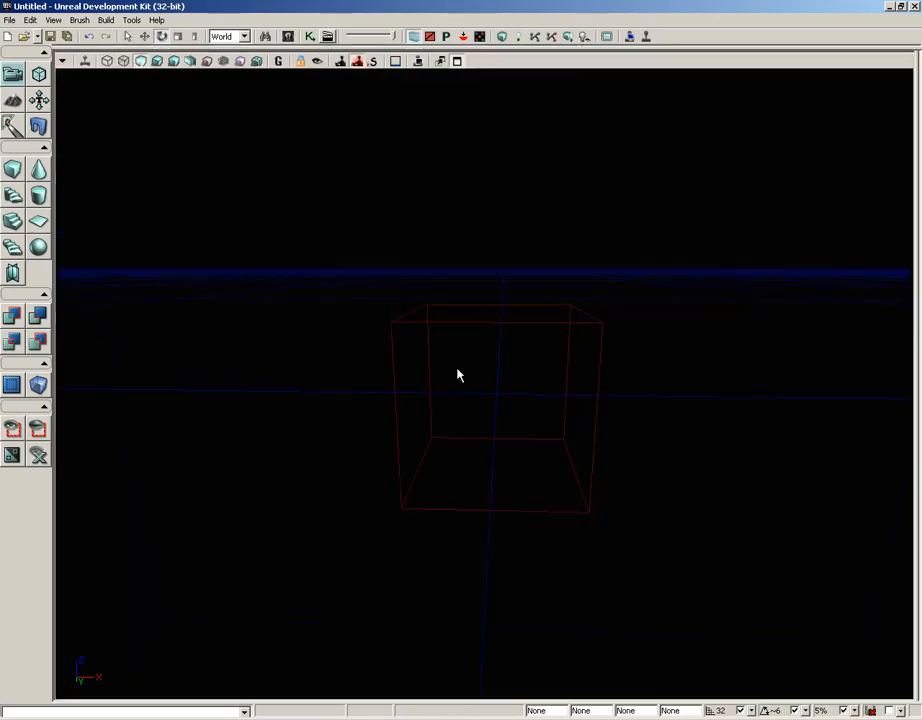
mouse_move(673, 298)
middle_down()
mouse_move(801, 280)
mouse_move(776, 278)
mouse_move(806, 259)
mouse_move(687, 293)
middle_up()
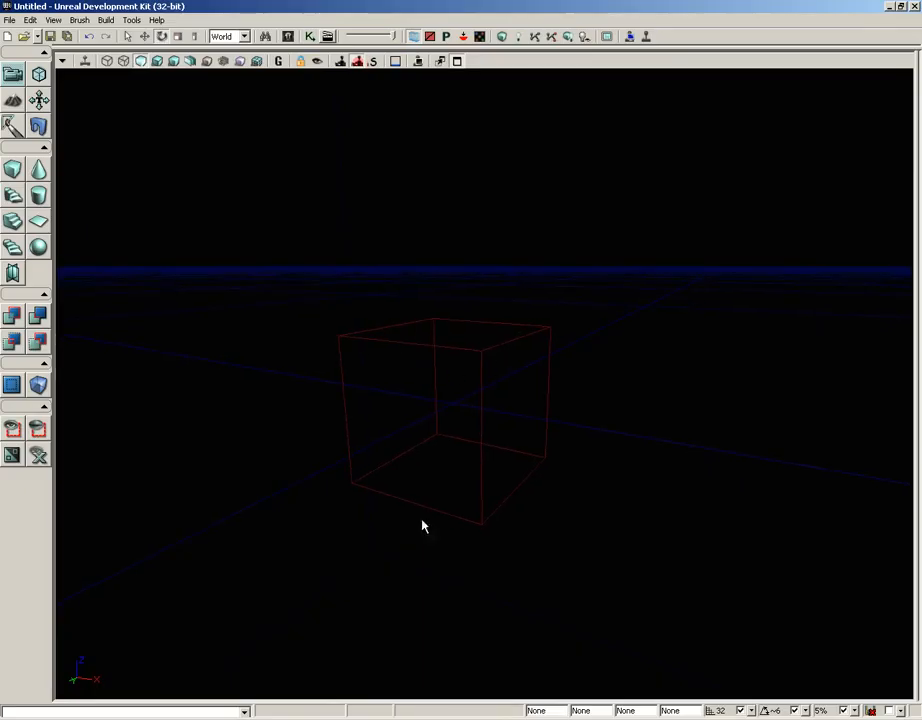
click(13, 321)
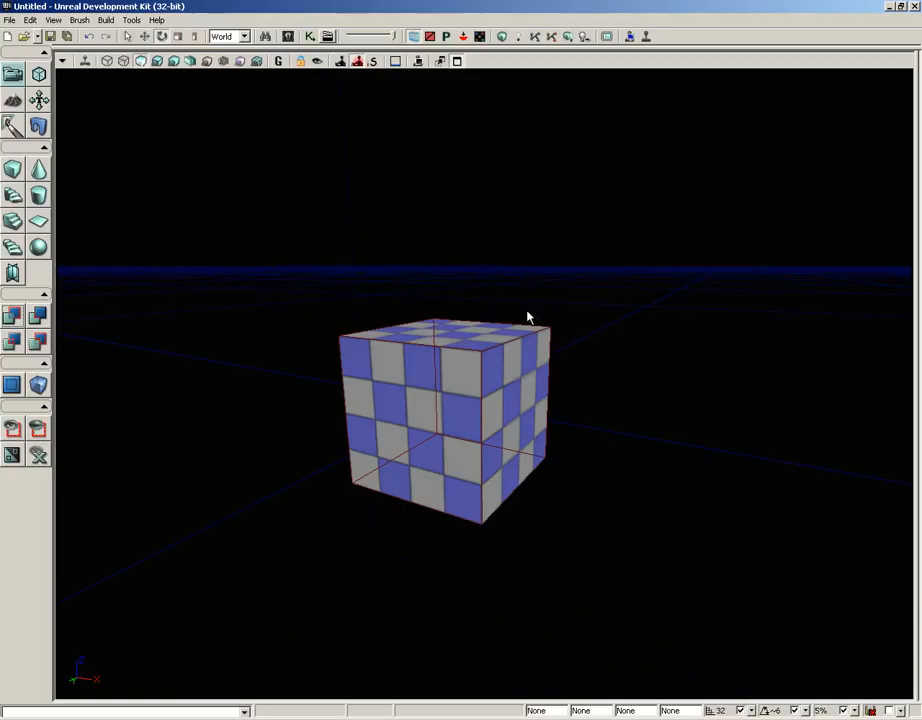
Move the red builder brush along X and up along Z until it overlaps the cube's upper corner
click(419, 320)
mouse_move(676, 370)
mouse_down()
mouse_move(702, 414)
mouse_move(640, 434)
mouse_move(597, 428)
mouse_up()
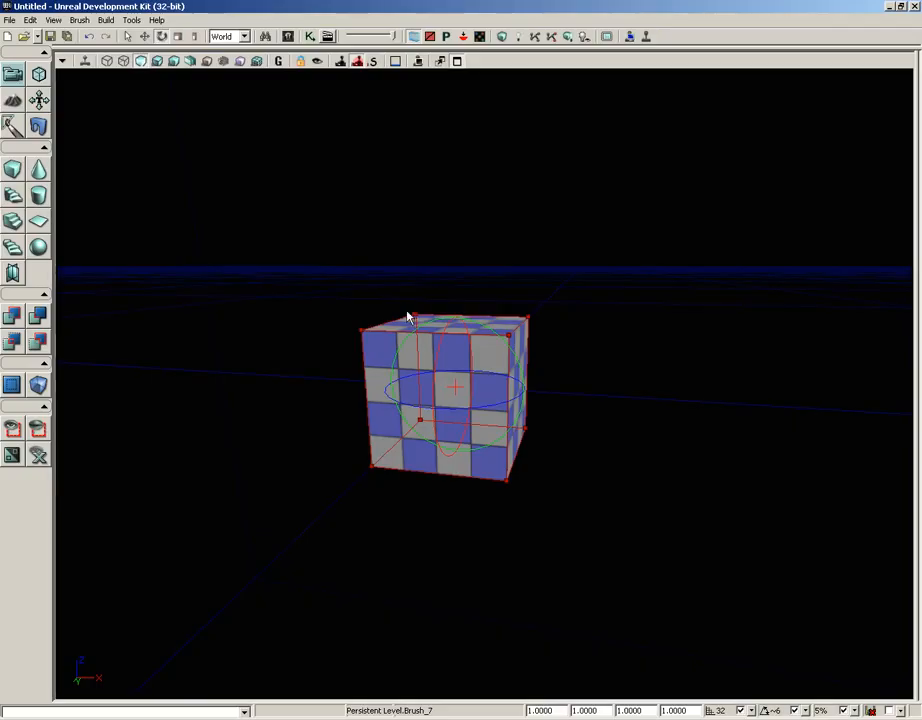
key(space)
key(space)
key(space)
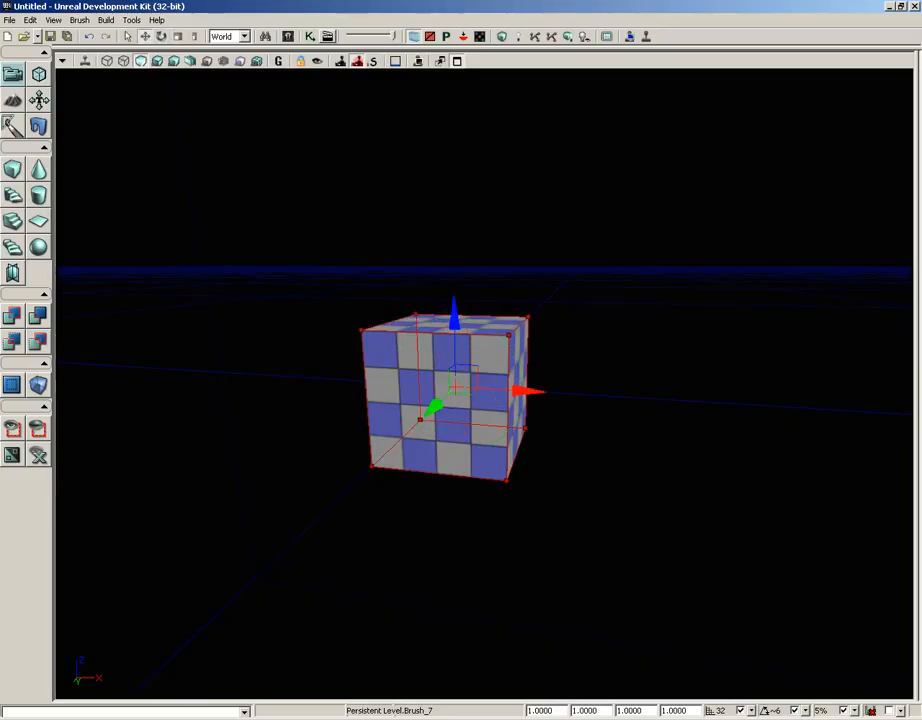
drag(537, 388, 588, 393)
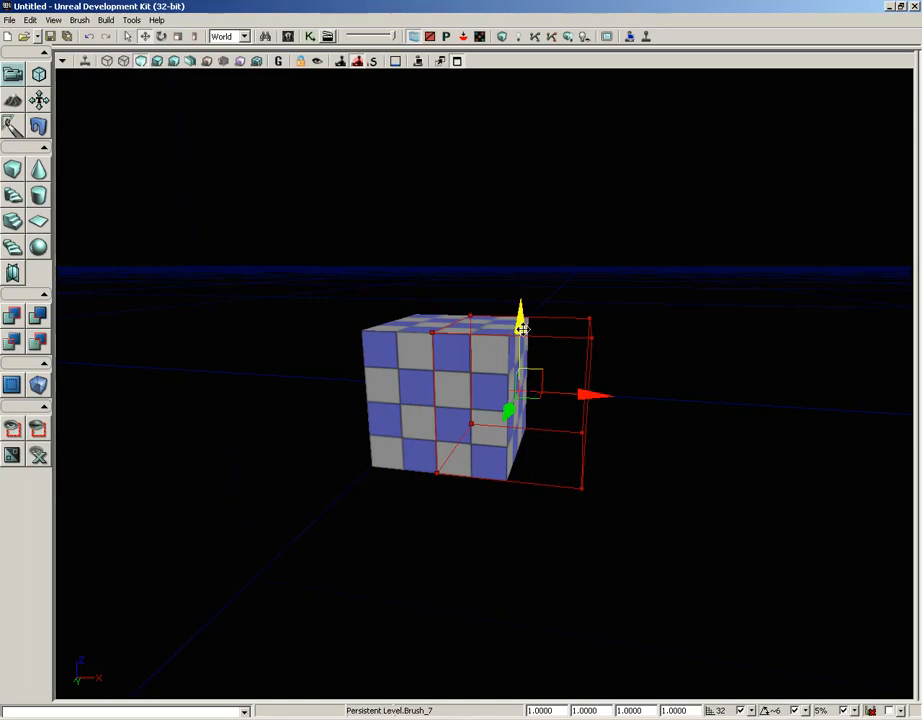
drag(522, 328, 522, 238)
Subtract the builder brush's volume from the cube with CSG Subtract, and look at the notch from an angle
middle_drag(687, 395, 675, 388)
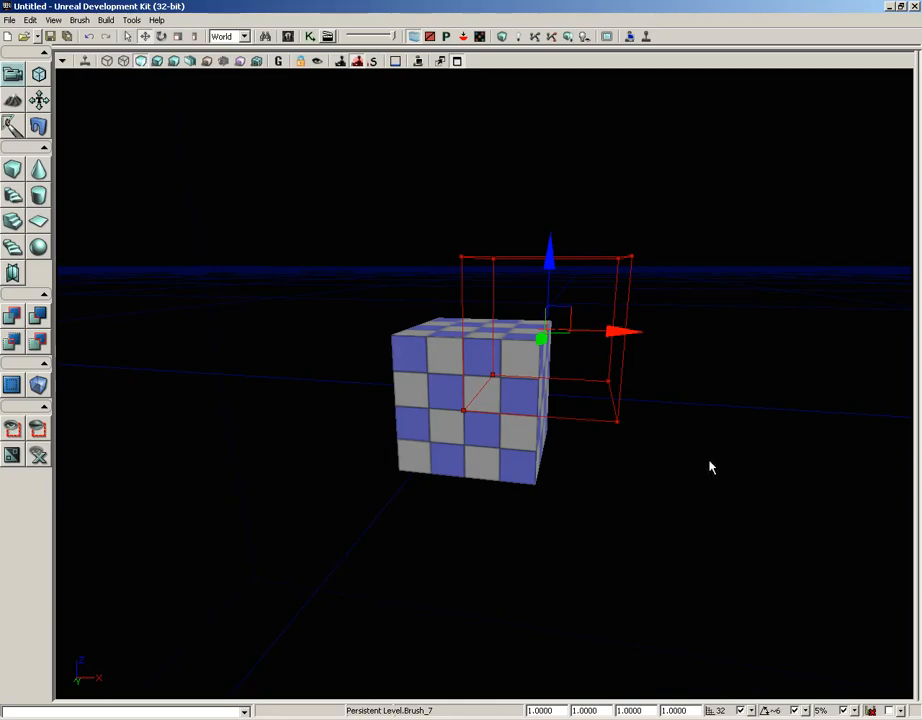
mouse_move(710, 460)
mouse_down()
mouse_move(763, 460)
mouse_move(725, 456)
mouse_up()
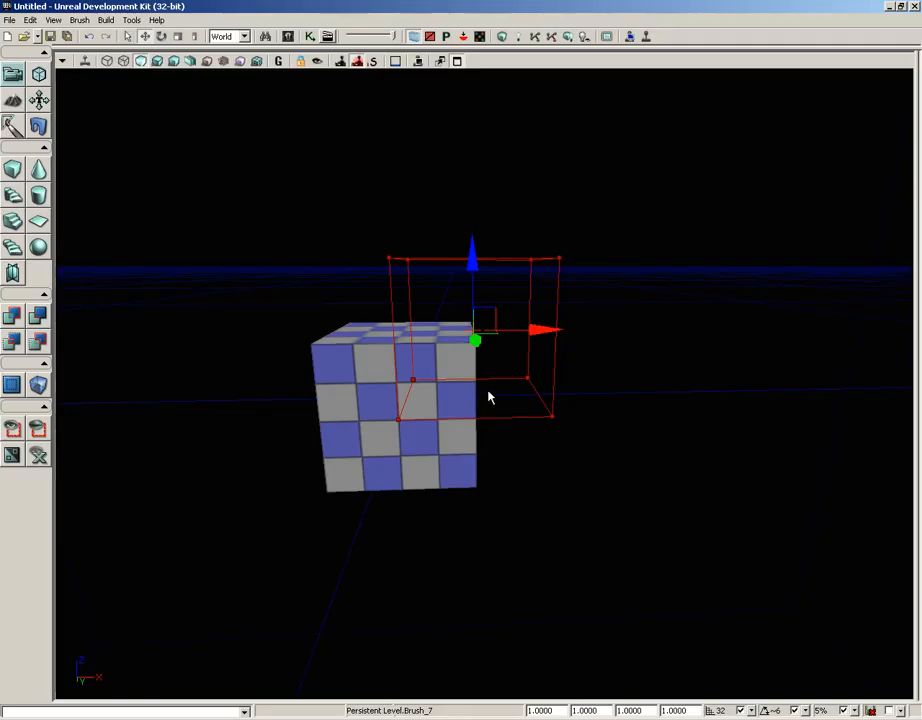
mouse_move(714, 393)
middle_down()
mouse_move(689, 372)
mouse_move(659, 372)
middle_up()
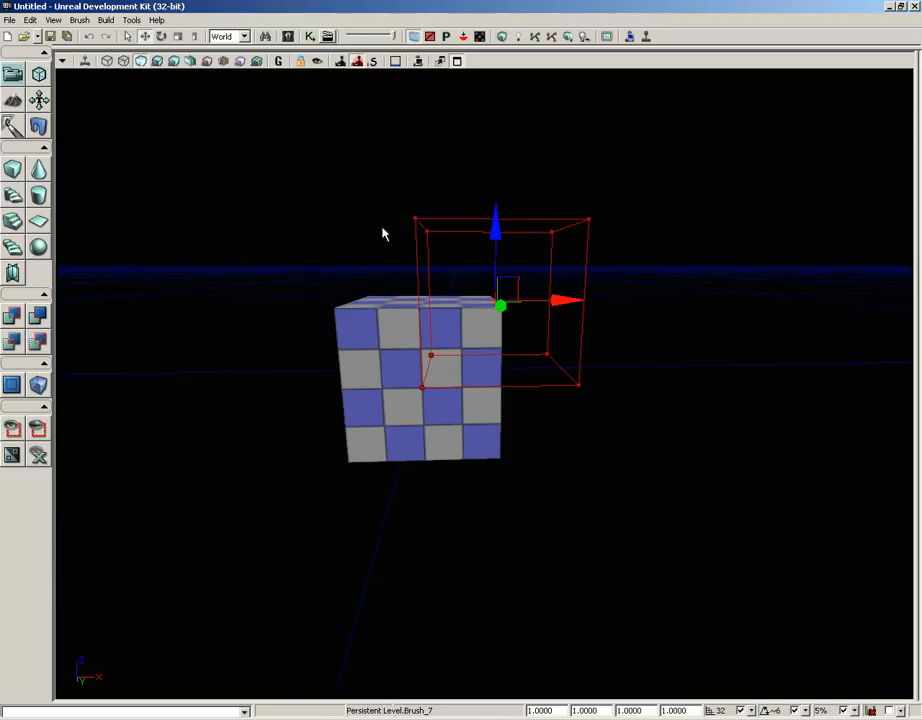
click(36, 318)
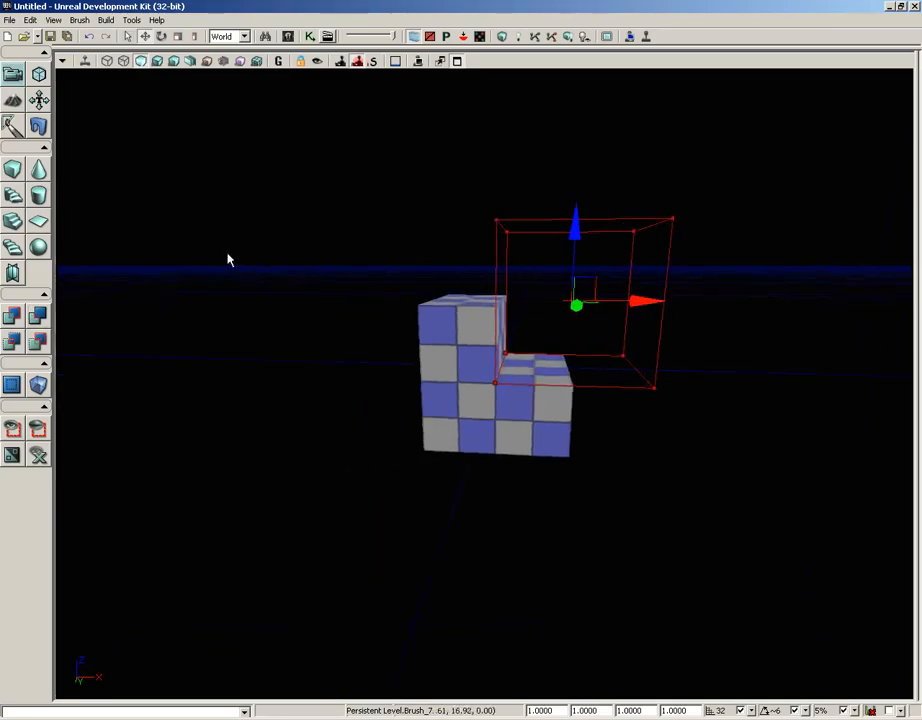
middle_drag(278, 257, 254, 254)
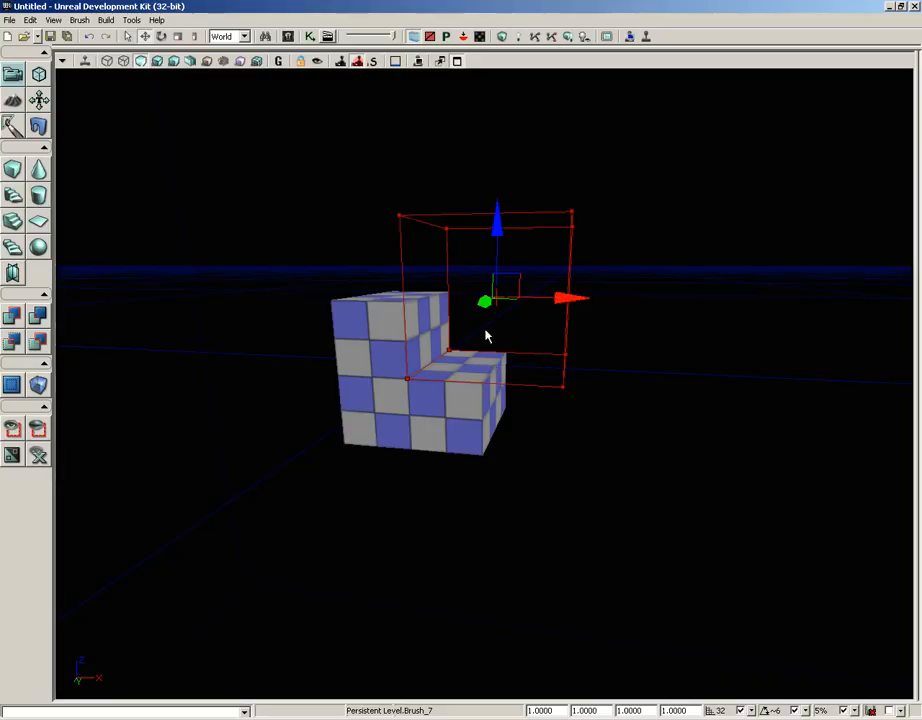
In brush wireframe view, move the red builder brush along X well clear of the additive and subtractive brushes
click(108, 62)
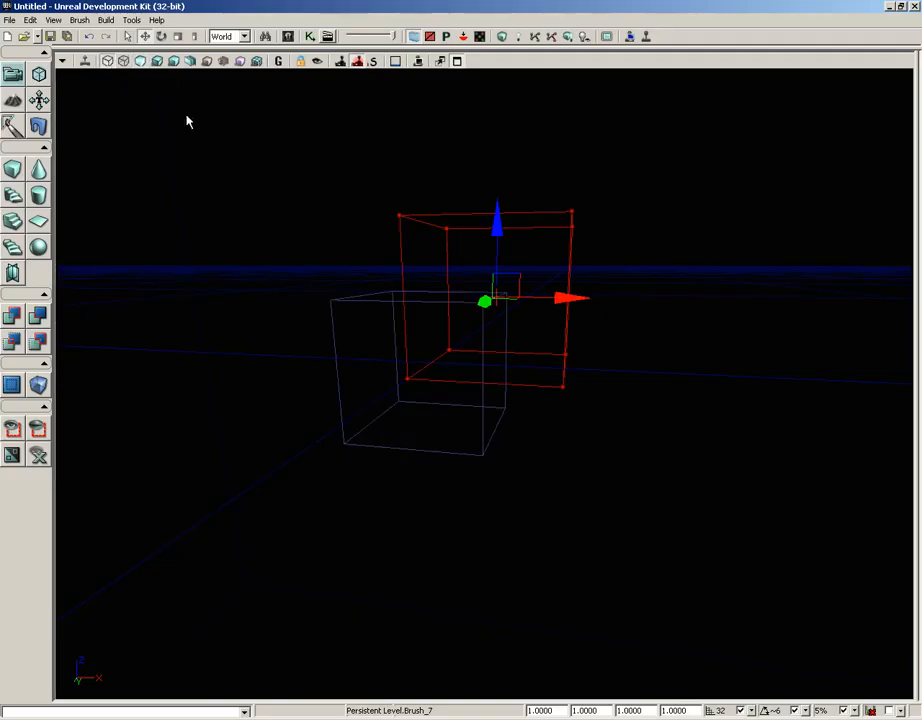
drag(569, 296, 914, 296)
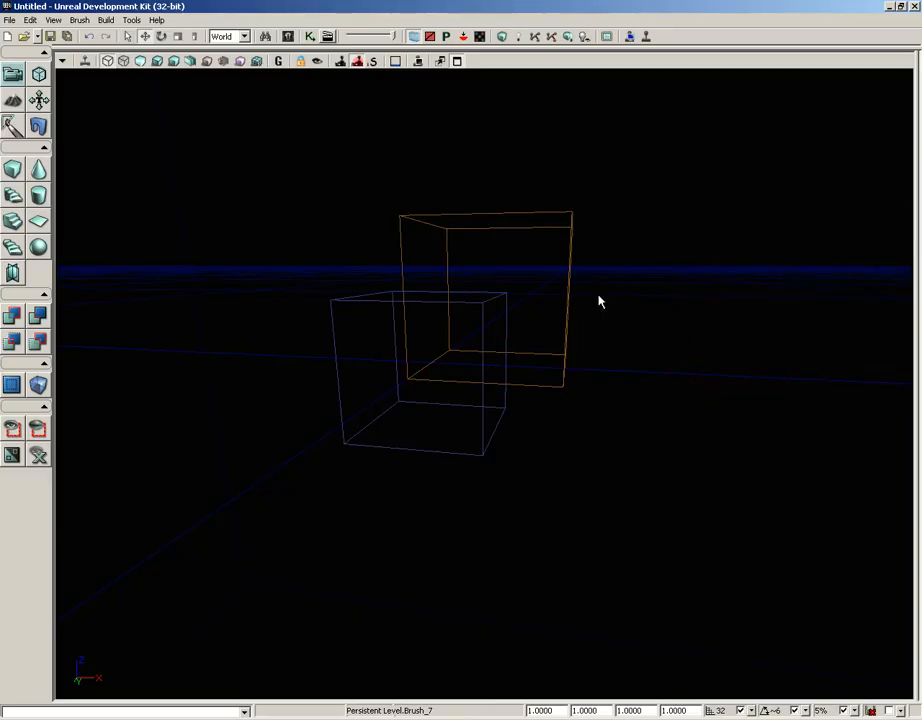
drag(558, 409, 551, 349)
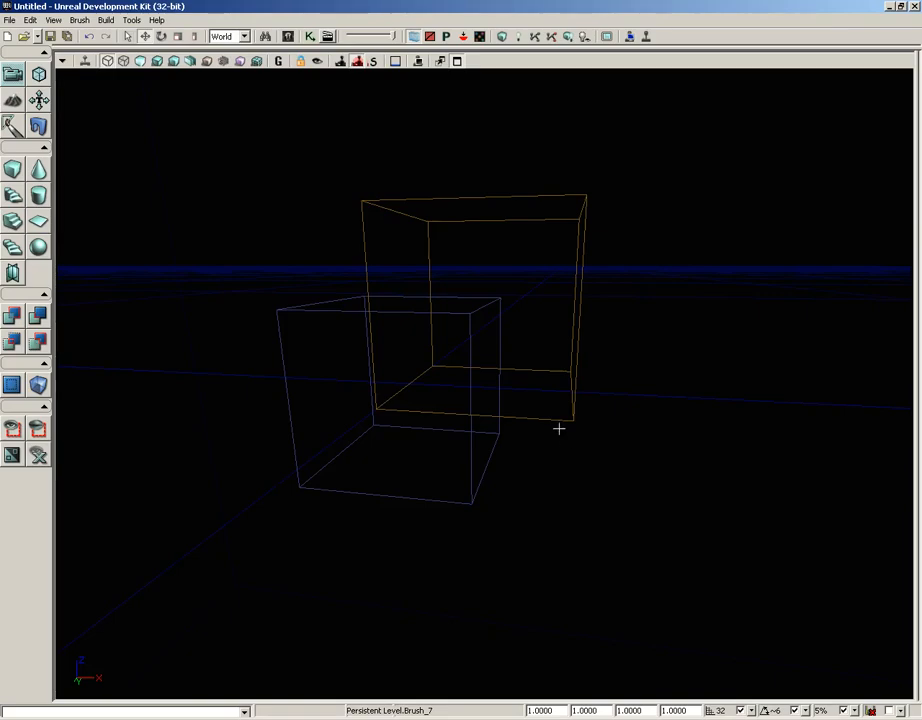
Select the blue additive brush and the yellow subtractive brush in turn, and inspect the notched cube in unlit view
click(304, 313)
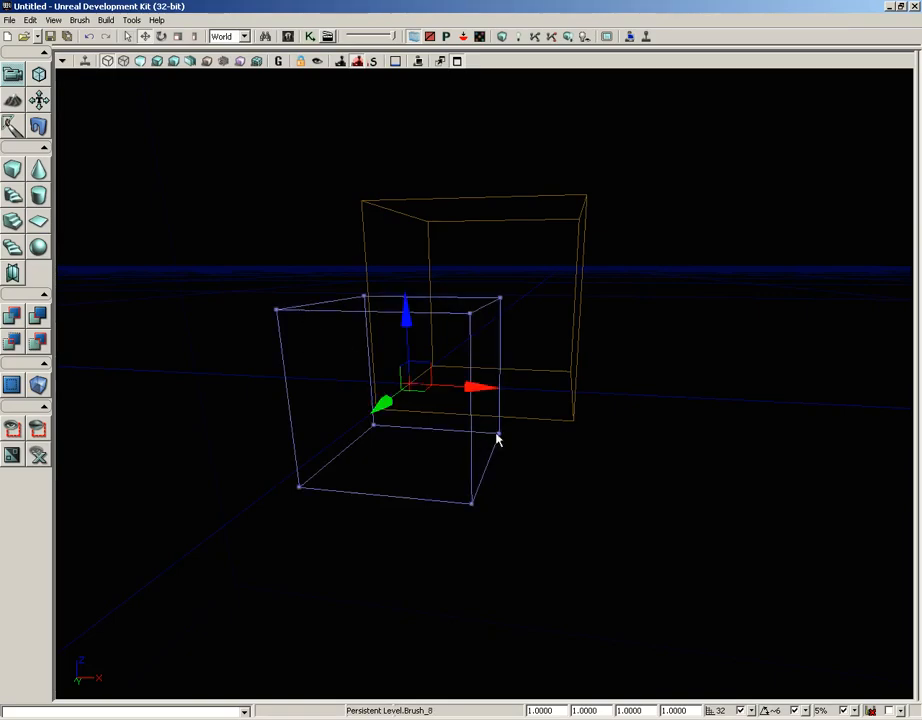
click(578, 314)
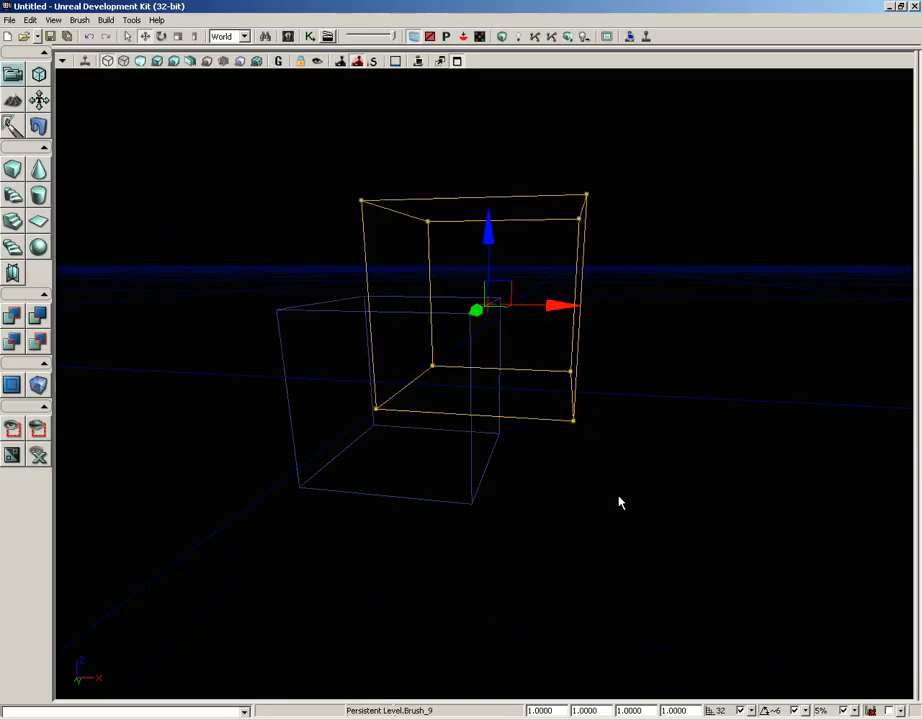
click(140, 63)
middle_drag(277, 236, 206, 247)
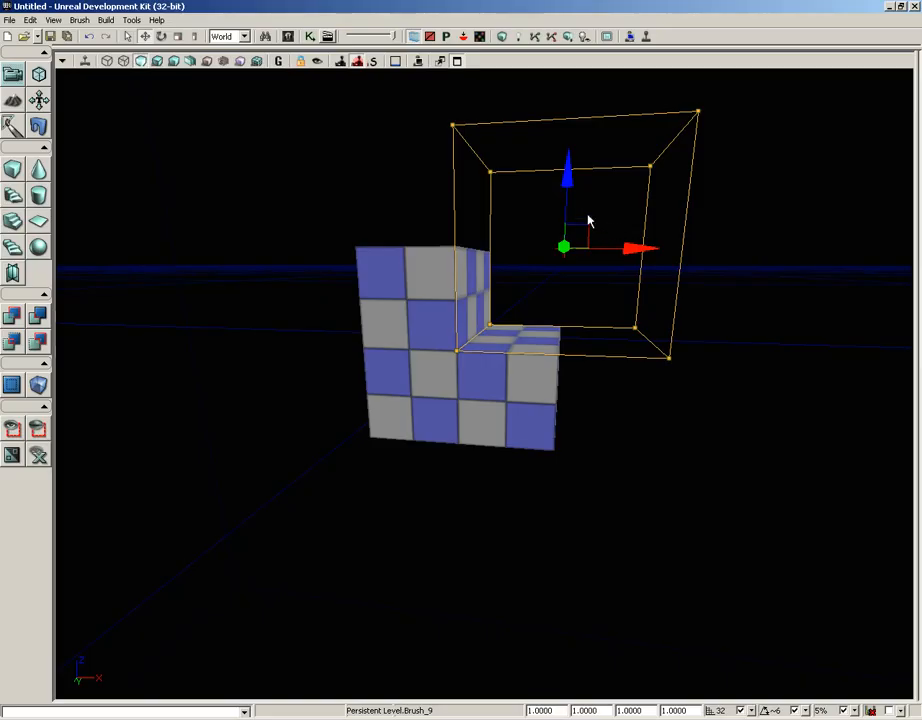
Move the yellow subtractive brush farther out along X in brush wireframe view, keeping it partly overlapping the additive cube
click(667, 251)
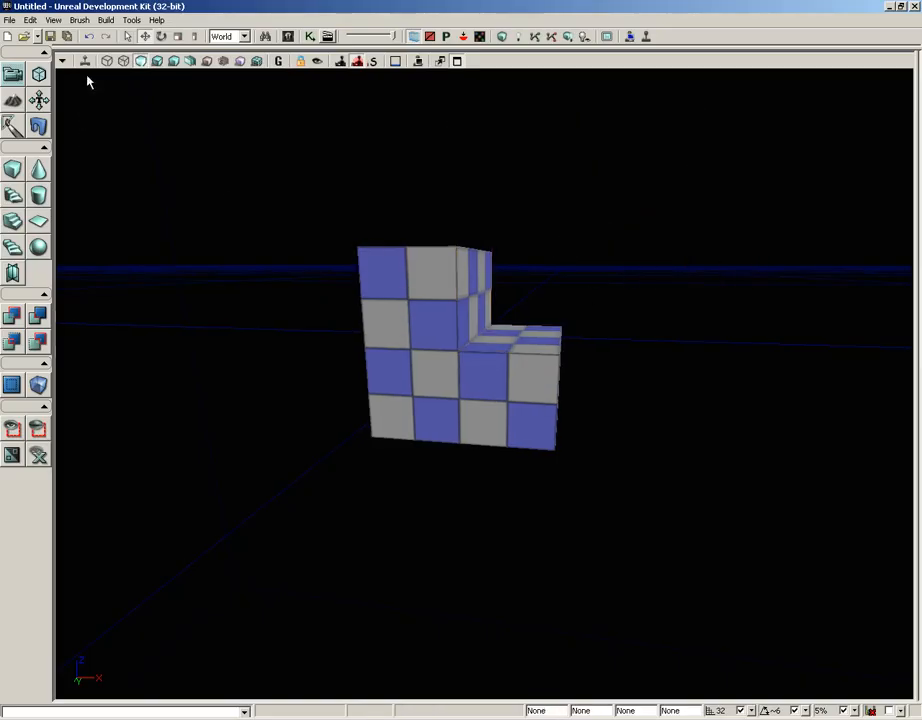
click(107, 61)
click(684, 233)
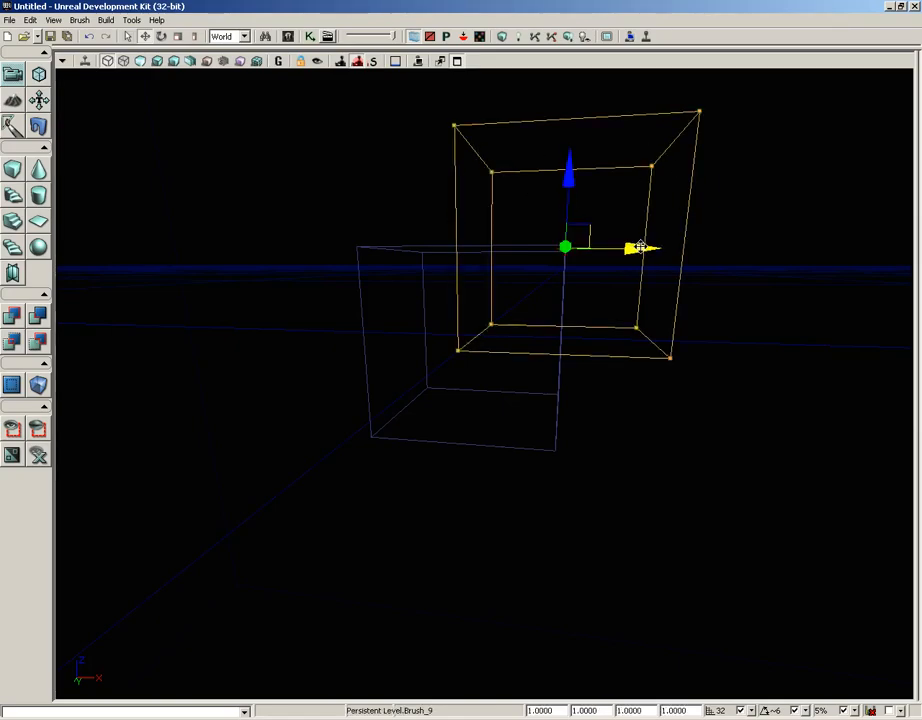
drag(640, 247, 678, 247)
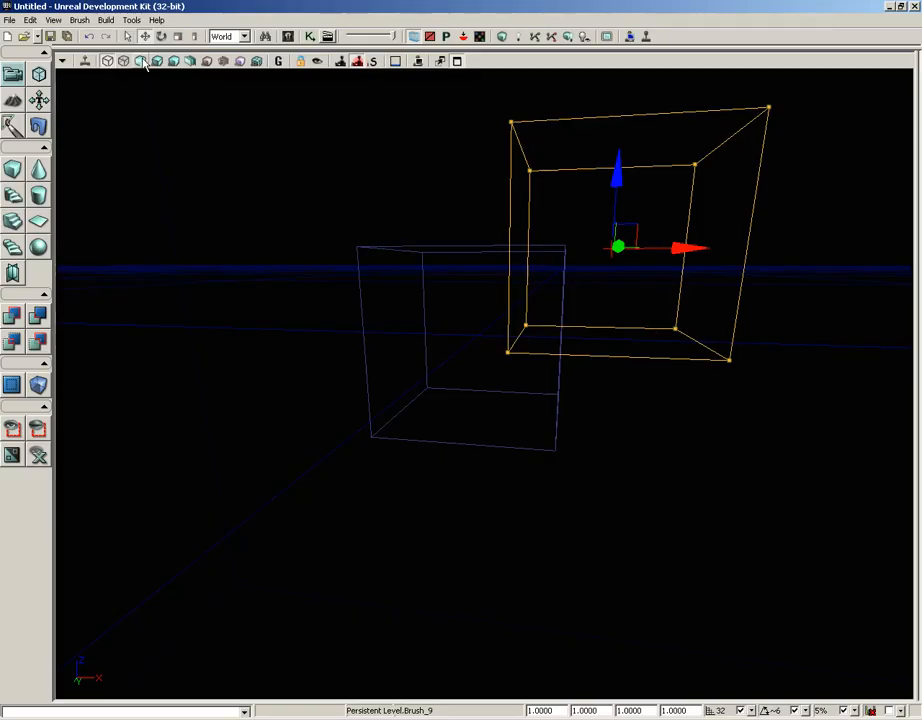
Return to unlit view, rebuild the level geometry to match the moved subtractive brush, and dismiss the Map Check results
click(141, 62)
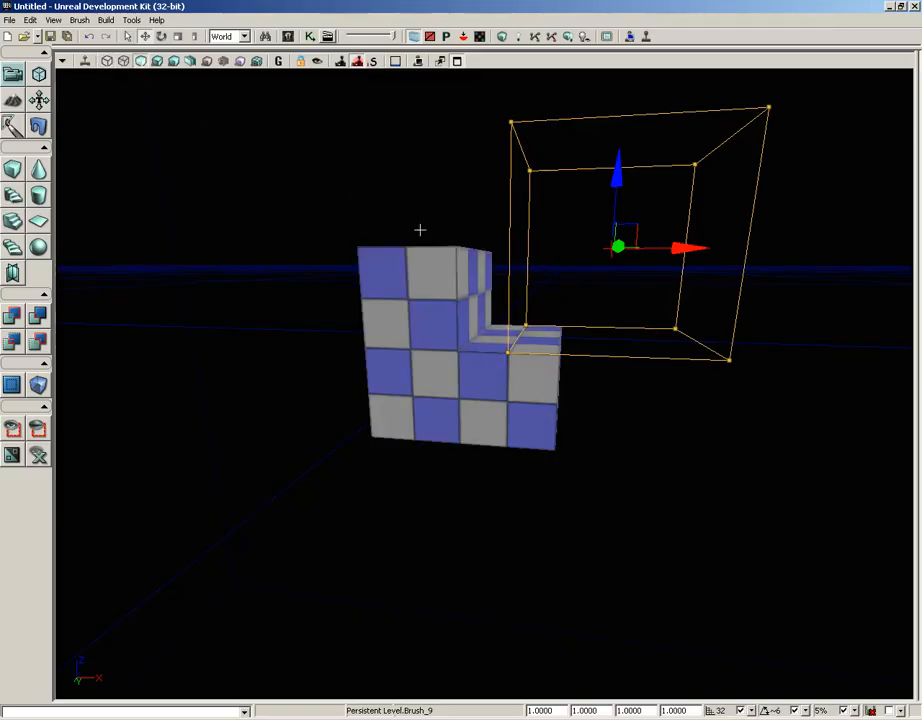
mouse_move(733, 442)
mouse_down()
mouse_move(705, 441)
mouse_move(724, 440)
mouse_up()
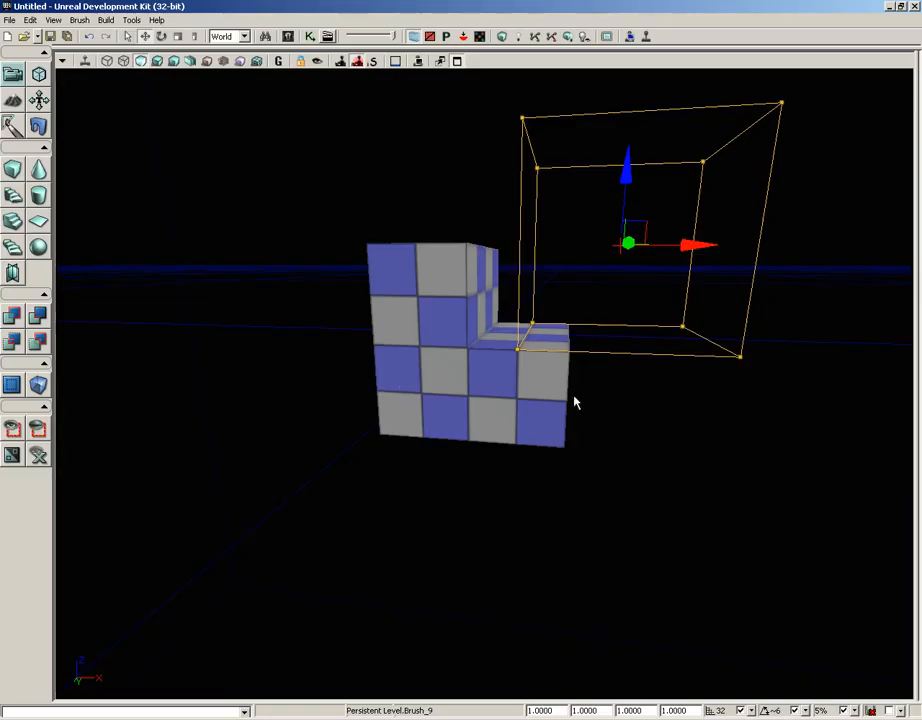
click(502, 38)
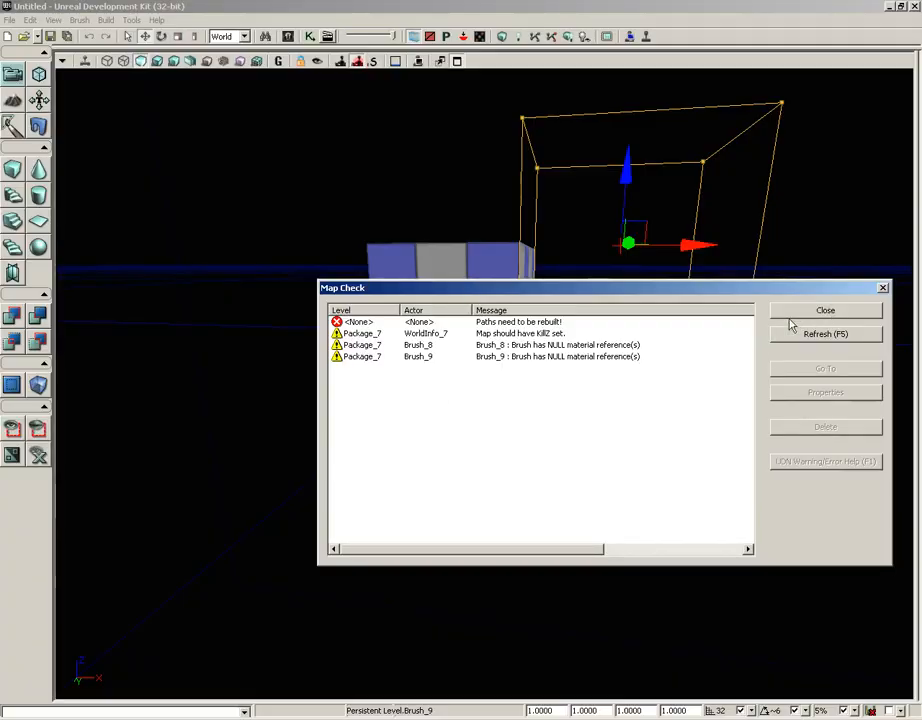
click(884, 289)
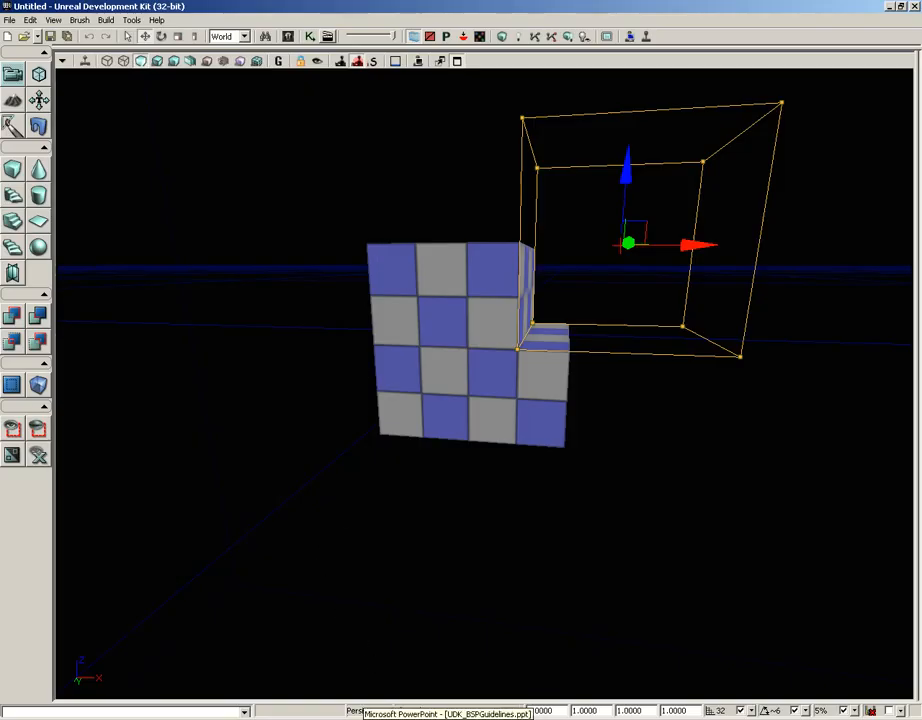
Switch to the UDK_BSPGuidelines.ppt slide show in PowerPoint and reveal the bullet points on the BSP Concepts slide
click(368, 718)
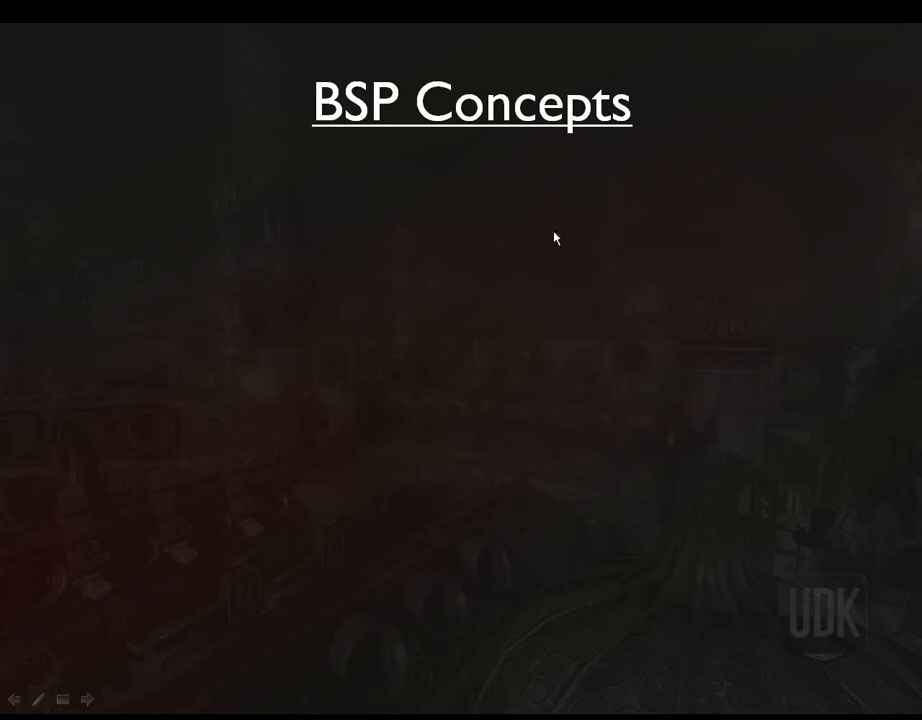
click(820, 232)
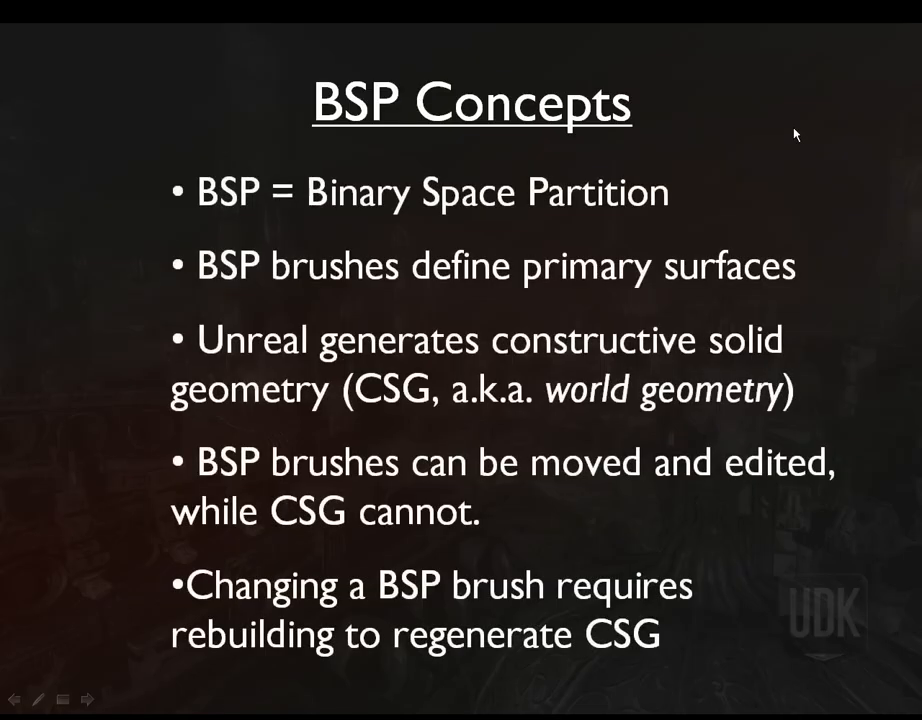